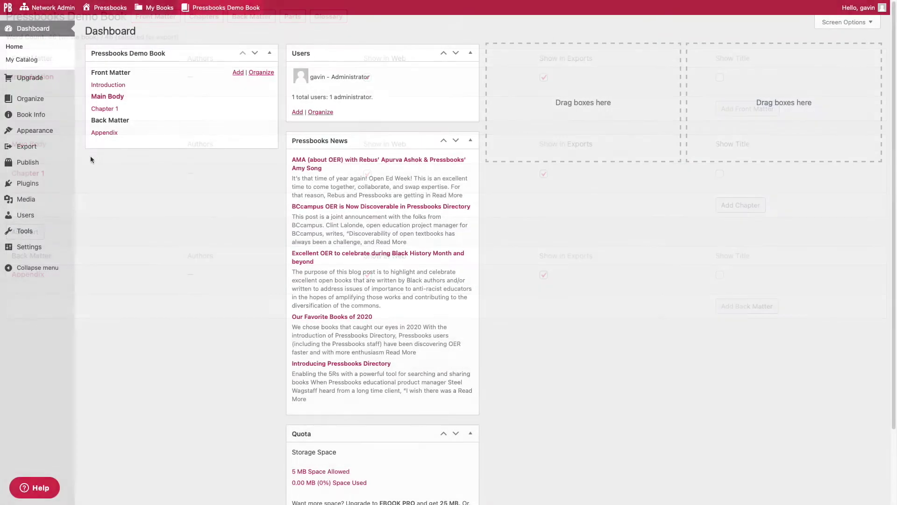
# From the Organize page, open the chapter 'Neque porro quisquam est qui dolorem'
pyautogui.click(23, 100)
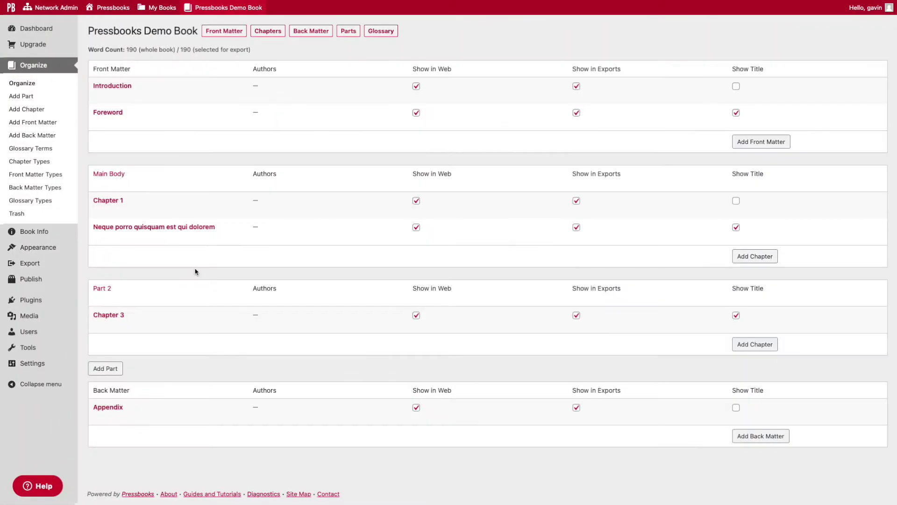
pyautogui.moveTo(238, 259)
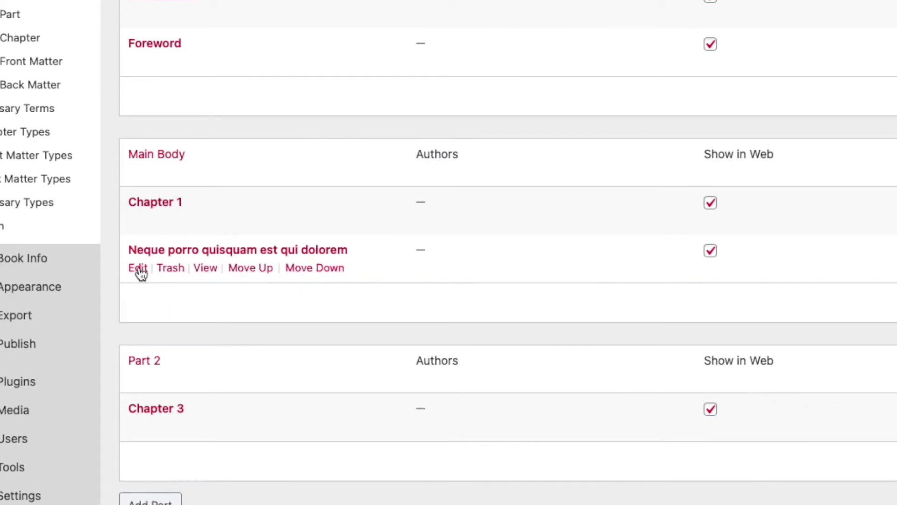
pyautogui.click(155, 248)
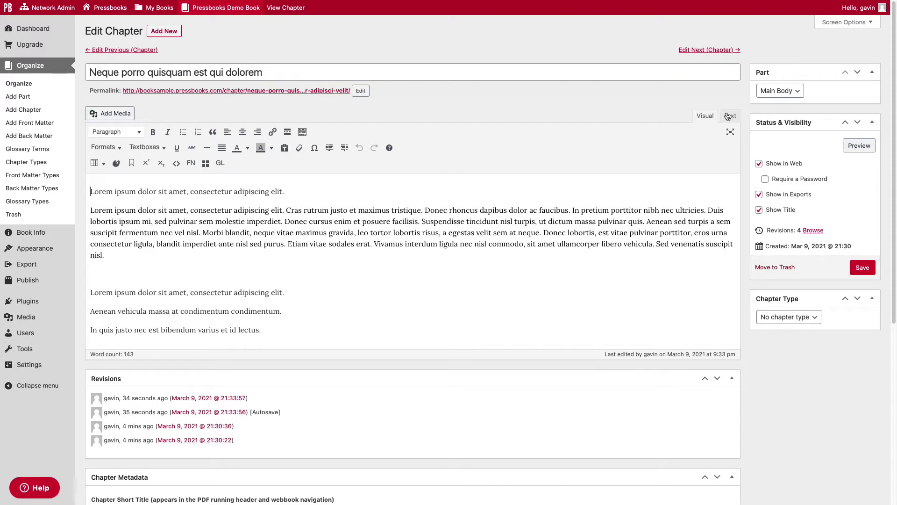
# View the chapter's HTML source in the Text tab, then return to the Visual tab
pyautogui.click(730, 116)
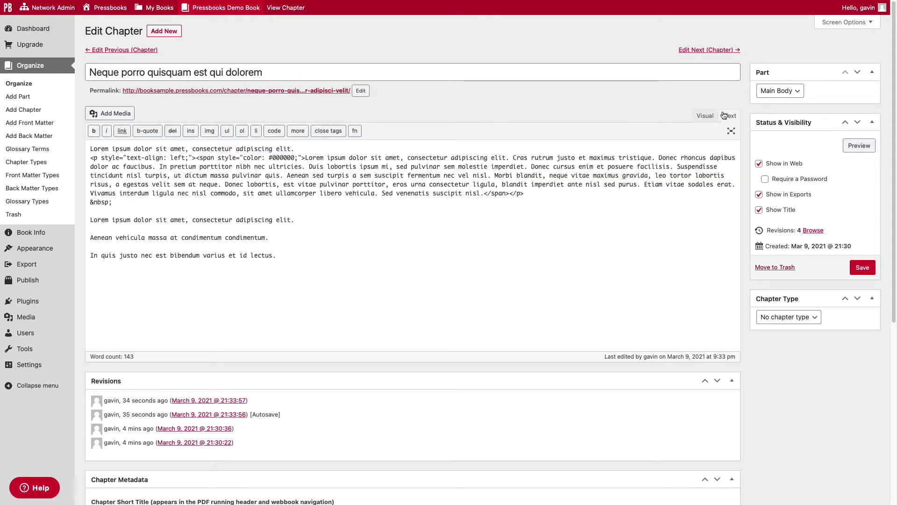
pyautogui.click(705, 116)
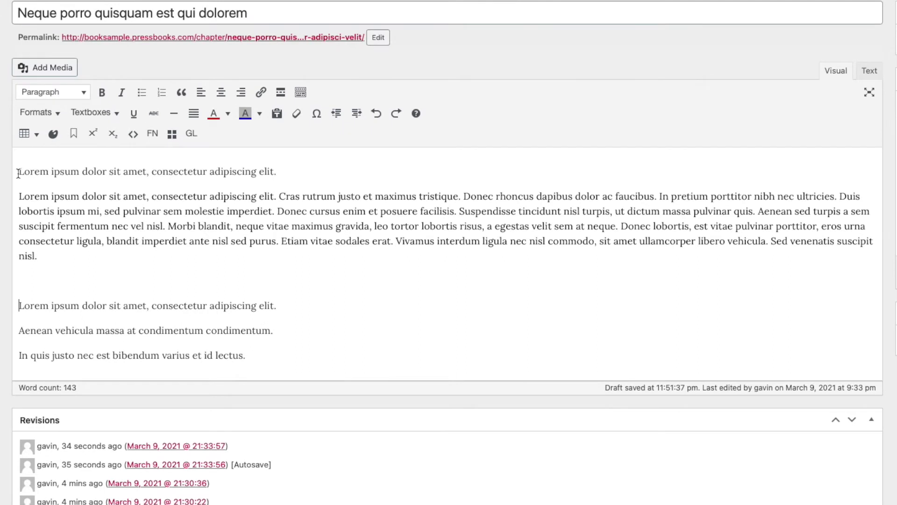
# Make the chapter's first line a Heading 1
pyautogui.moveTo(18, 171); pyautogui.dragTo(276, 171)
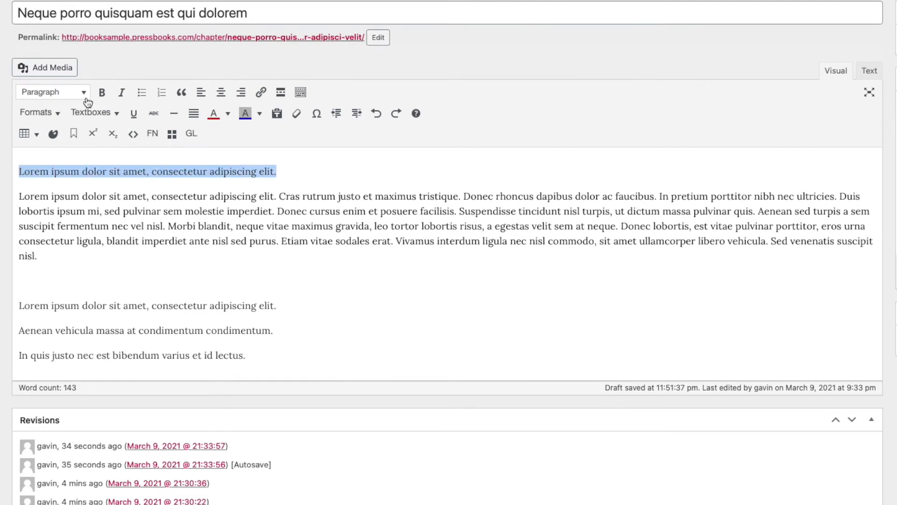
pyautogui.click(53, 92)
pyautogui.click(72, 134)
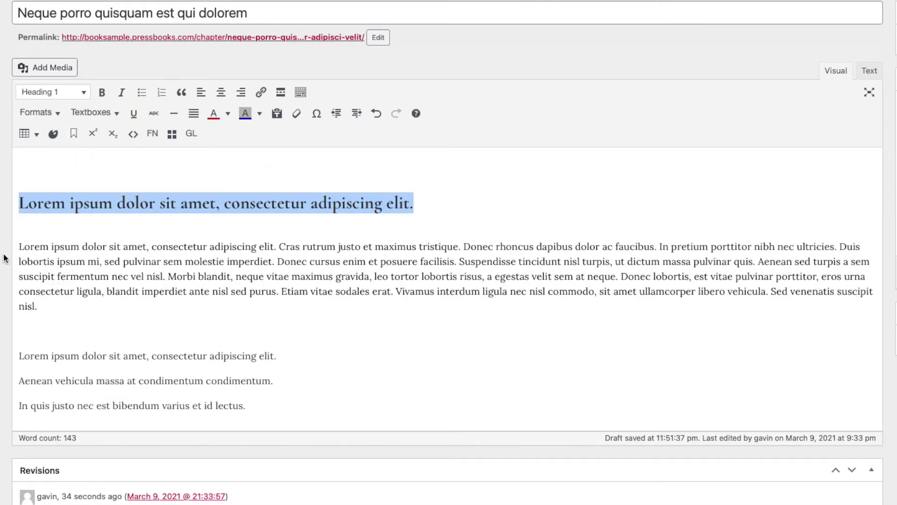
# Make the long paragraph bold, italic and underlined
pyautogui.click(19, 247)
pyautogui.moveTo(19, 248); pyautogui.dragTo(37, 307)
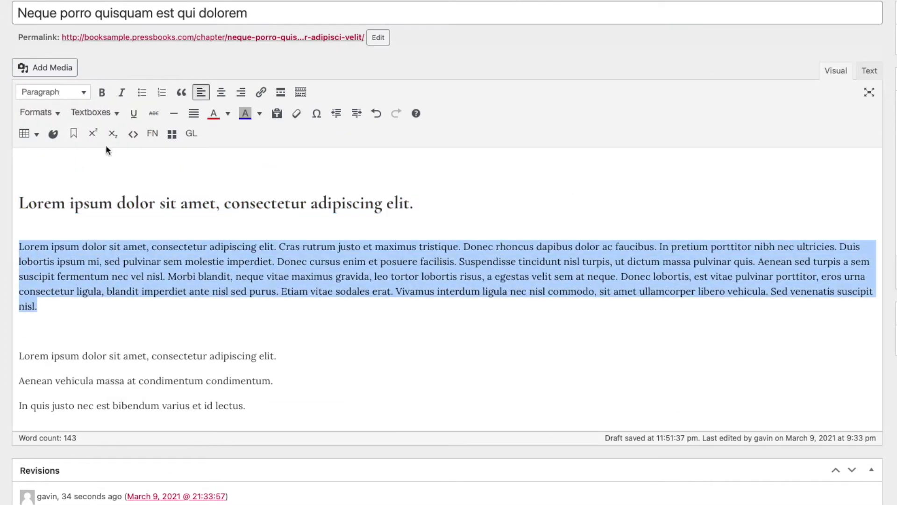
pyautogui.click(102, 93)
pyautogui.click(122, 93)
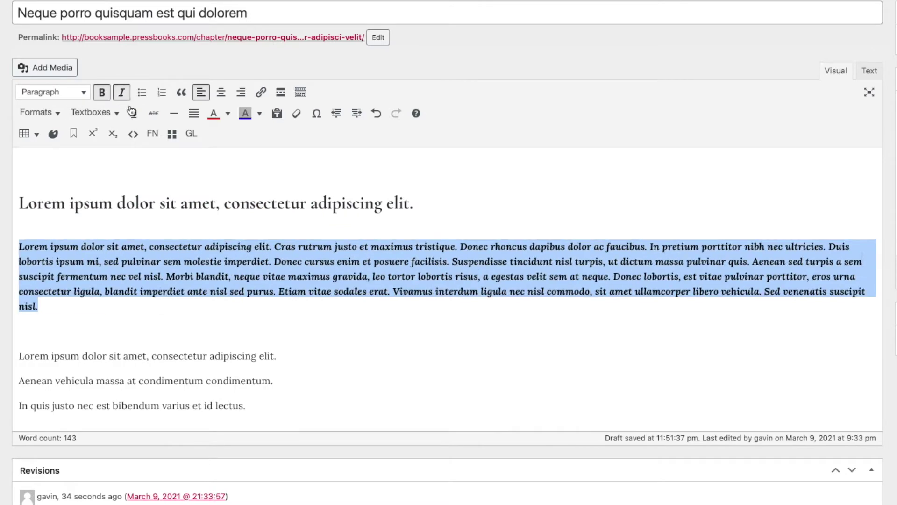
pyautogui.click(134, 114)
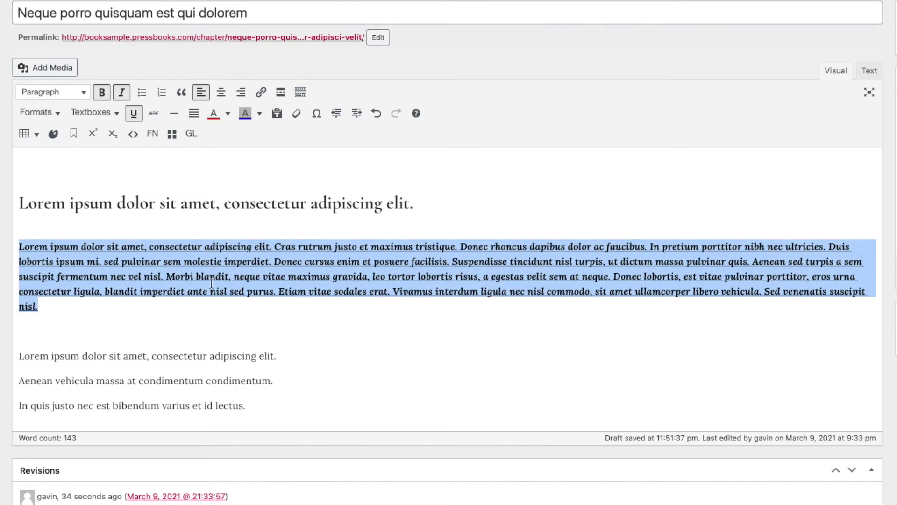
# Turn the last three lines into a numbered list
pyautogui.click(241, 406)
pyautogui.moveTo(244, 405); pyautogui.dragTo(20, 355)
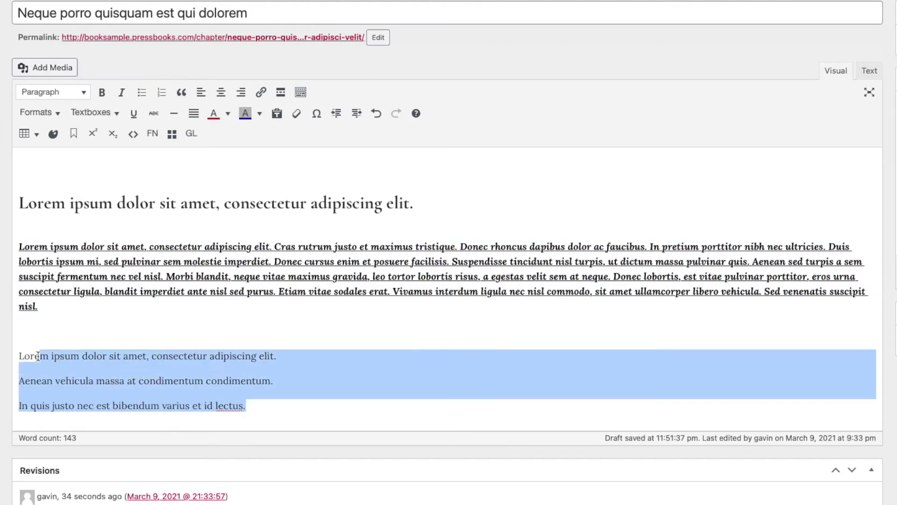
pyautogui.click(142, 92)
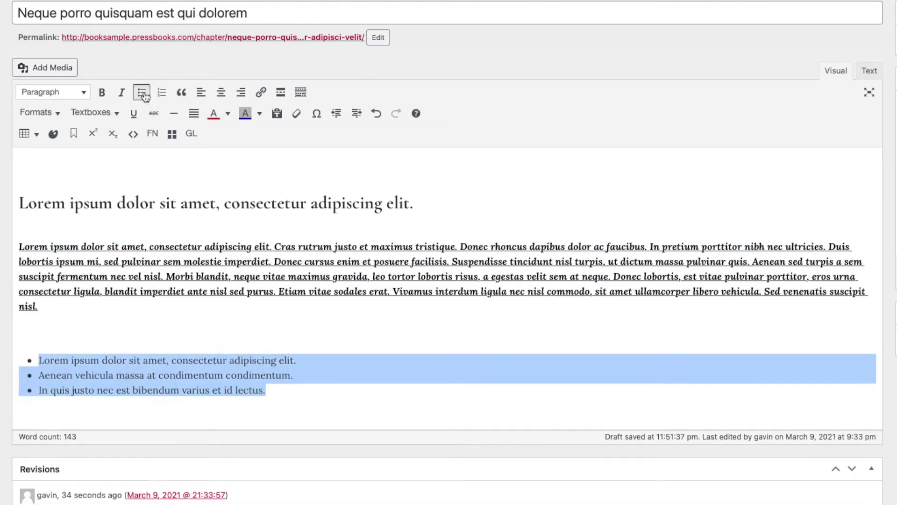
pyautogui.click(161, 93)
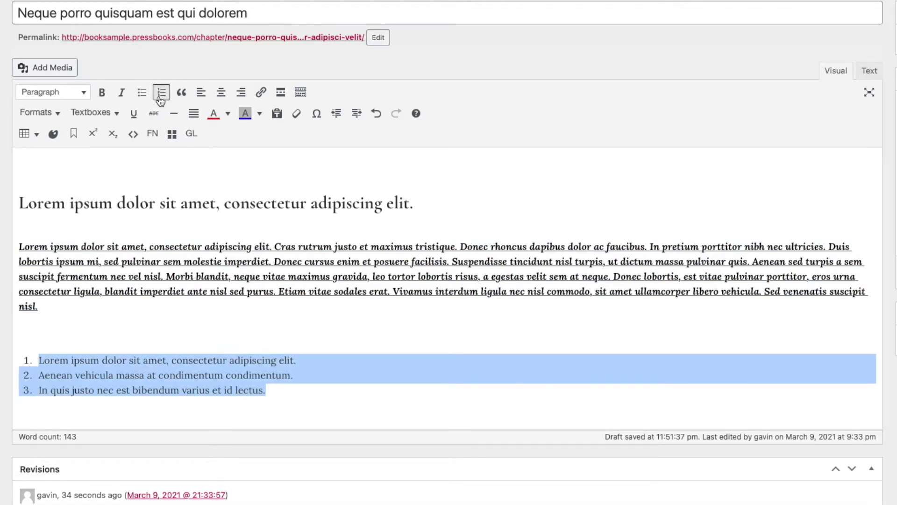
# Try center, right and left alignment on the paragraph, indent it, and set text and background colours
pyautogui.moveTo(39, 306); pyautogui.dragTo(15, 250)
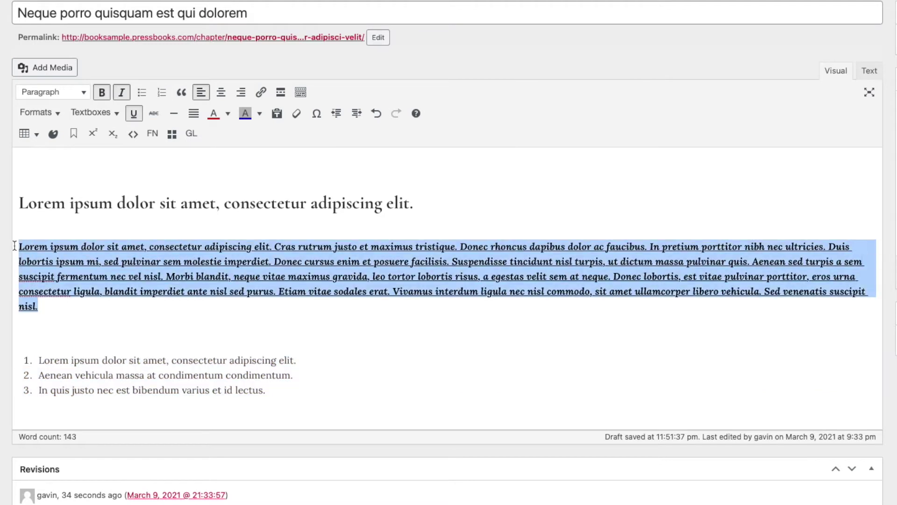
pyautogui.click(221, 93)
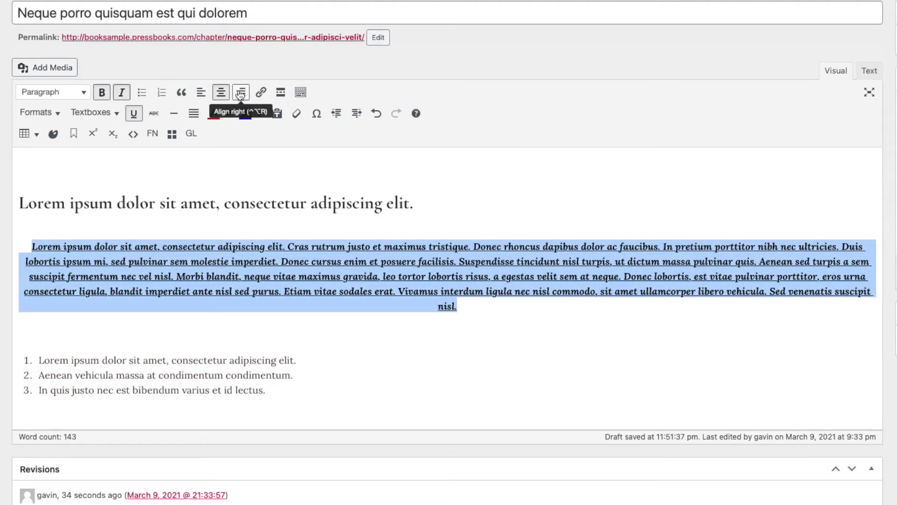
pyautogui.click(240, 93)
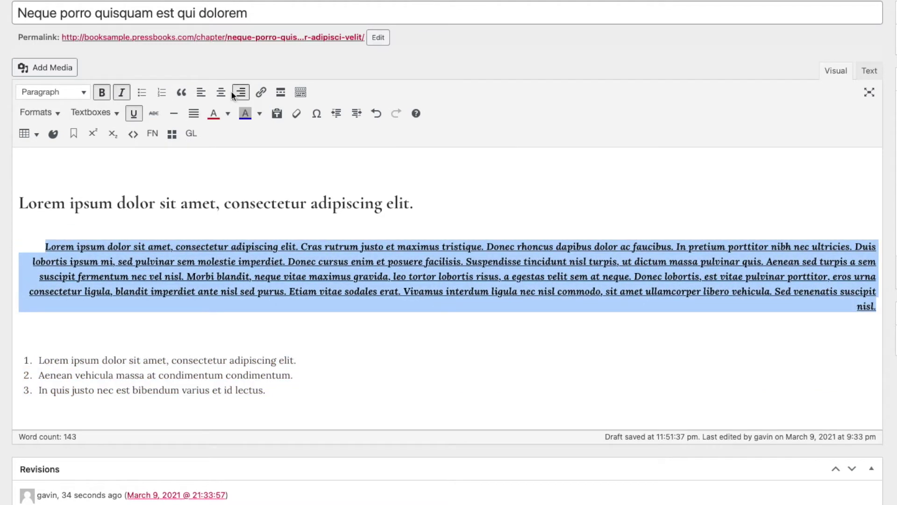
pyautogui.click(202, 92)
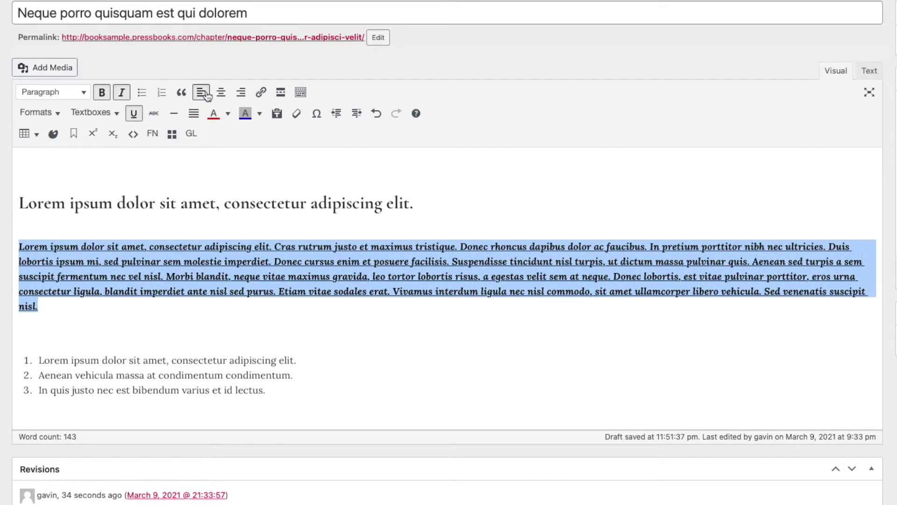
pyautogui.click(356, 114)
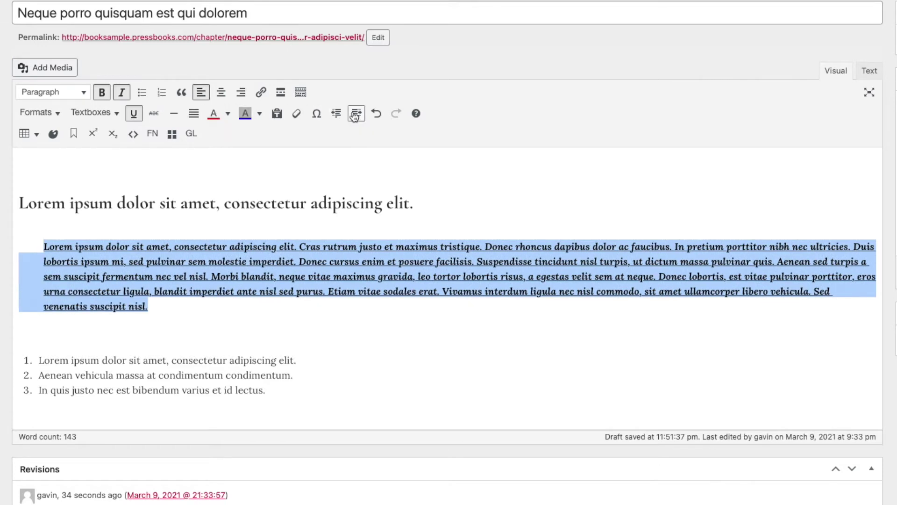
pyautogui.click(214, 114)
pyautogui.click(245, 114)
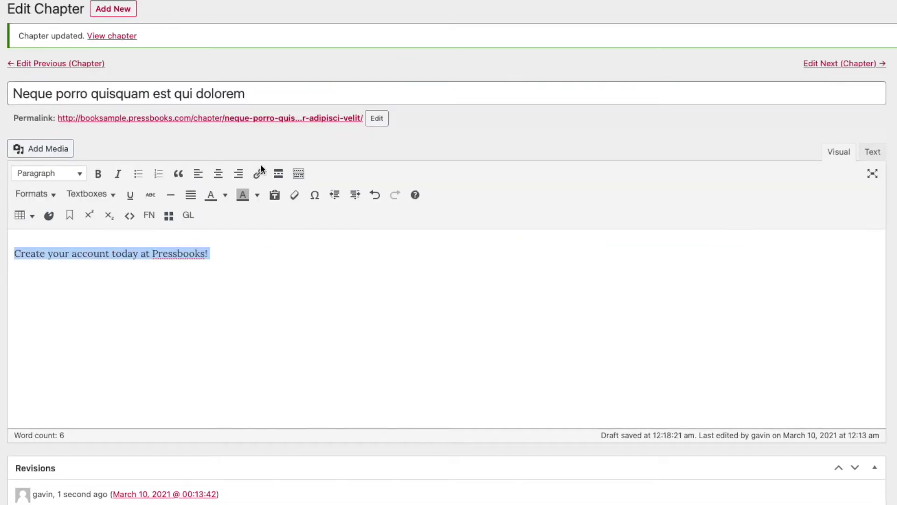
# Link 'Create your account today at Pressbooks!' to pressbooks.com and start a new line below it
pyautogui.click(260, 174)
pyautogui.write('www.')
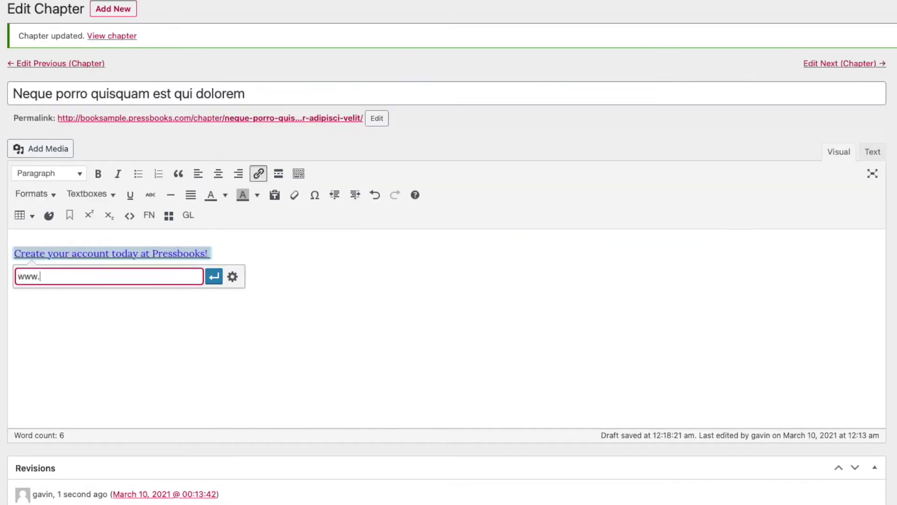
pyautogui.write('sbooks.com')
pyautogui.press('Return')
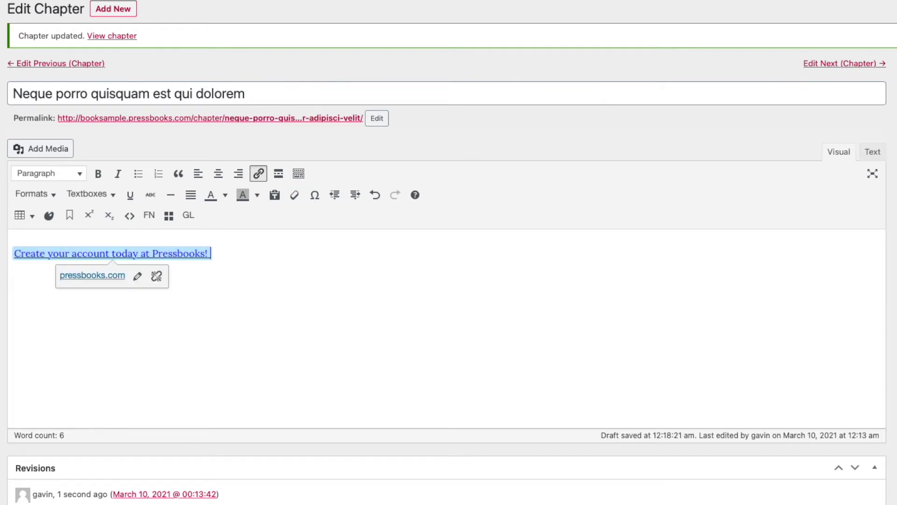
pyautogui.click(43, 281)
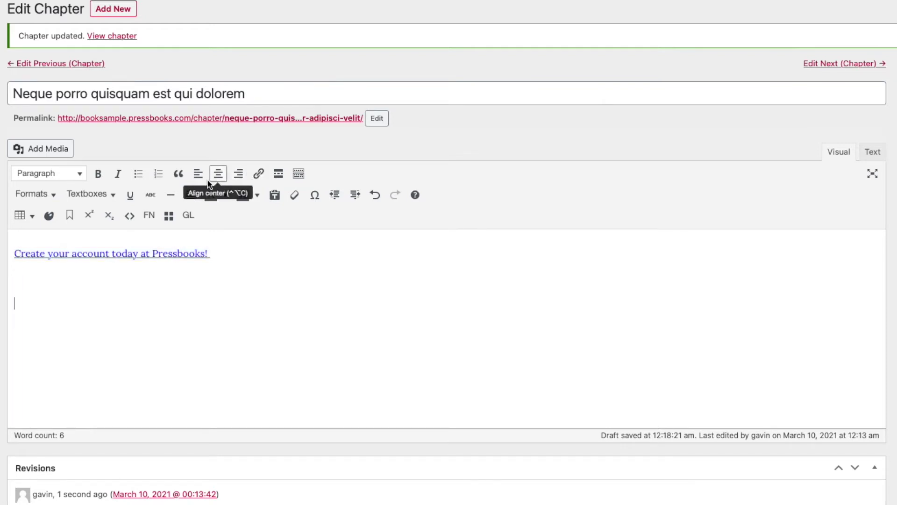
pyautogui.click(112, 195)
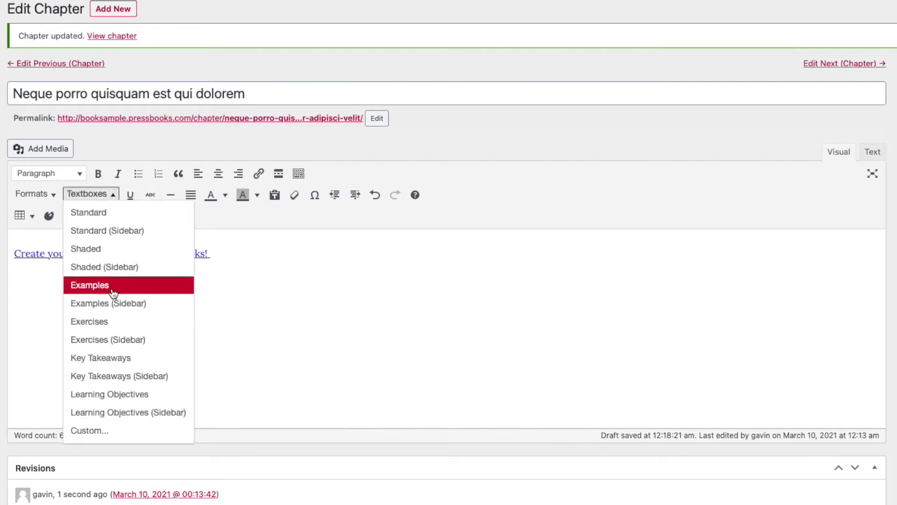
# Insert Examples, Exercises, Key Takeaways and Learning Objectives textboxes, one after another
pyautogui.click(90, 285)
pyautogui.scroll(-1, 111, 289)
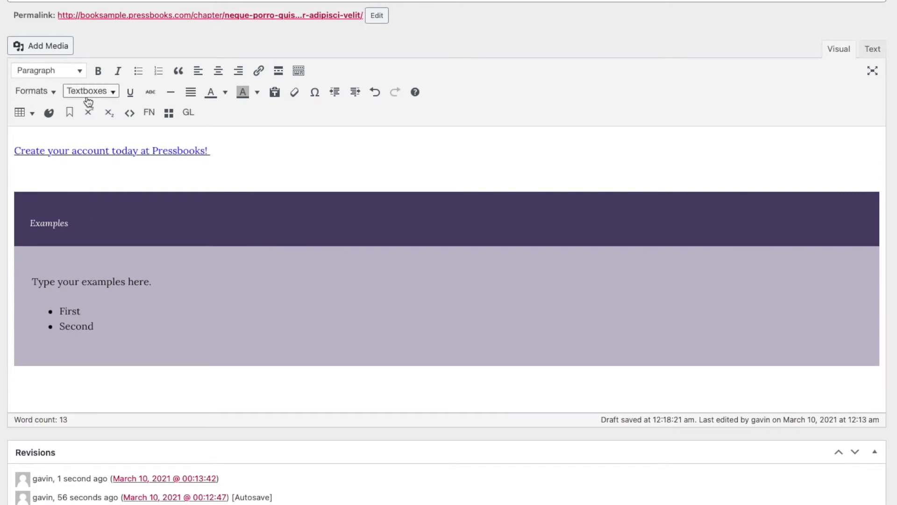
pyautogui.click(89, 165)
pyautogui.click(89, 219)
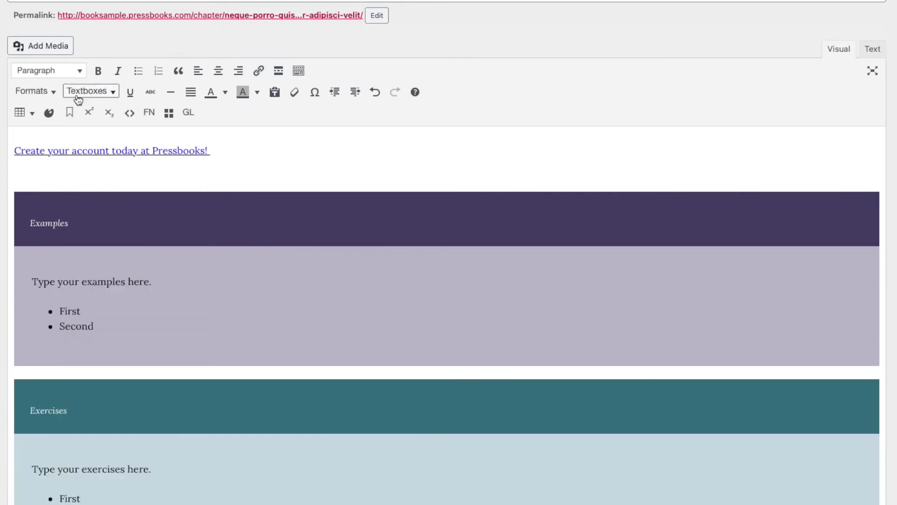
pyautogui.click(90, 91)
pyautogui.click(101, 254)
pyautogui.click(89, 91)
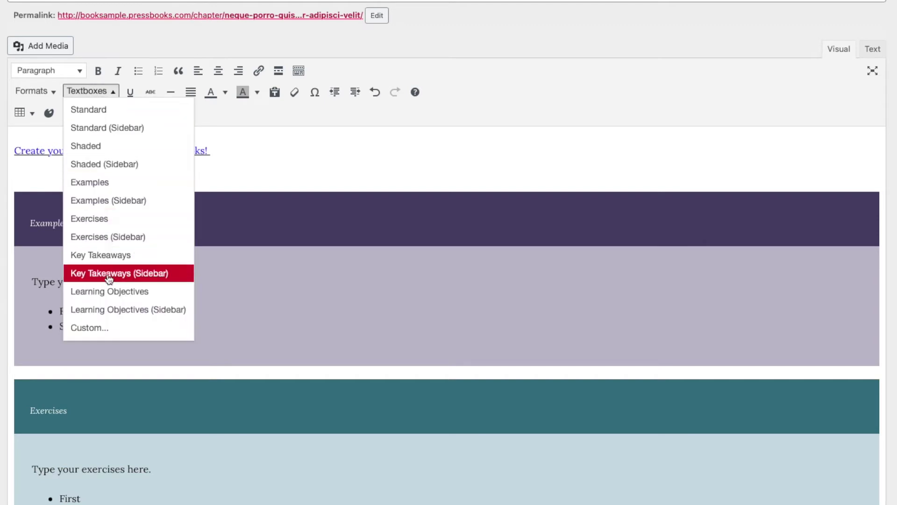
pyautogui.click(108, 290)
pyautogui.scroll(-5, 188, 301)
pyautogui.scroll(-2, 187, 300)
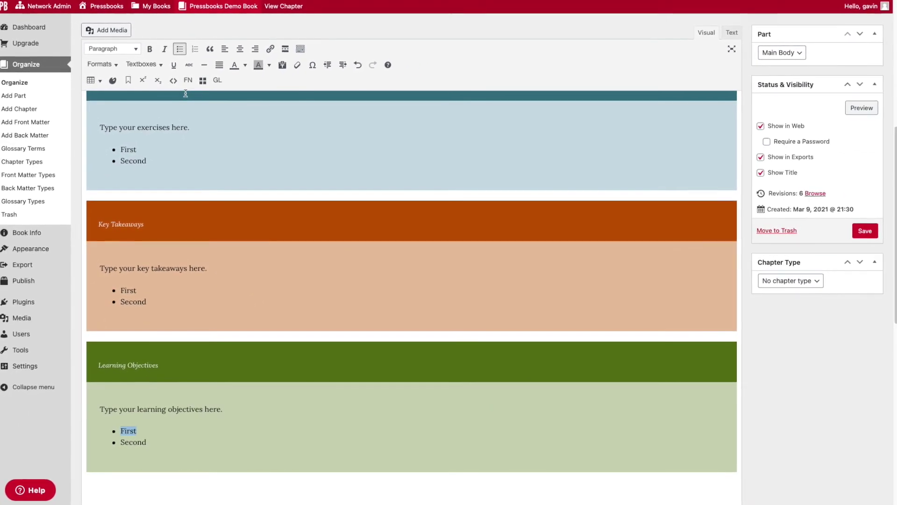
# Make 'First' a footnote and link the word 'learning' to the existing glossary term learning
pyautogui.click(186, 81)
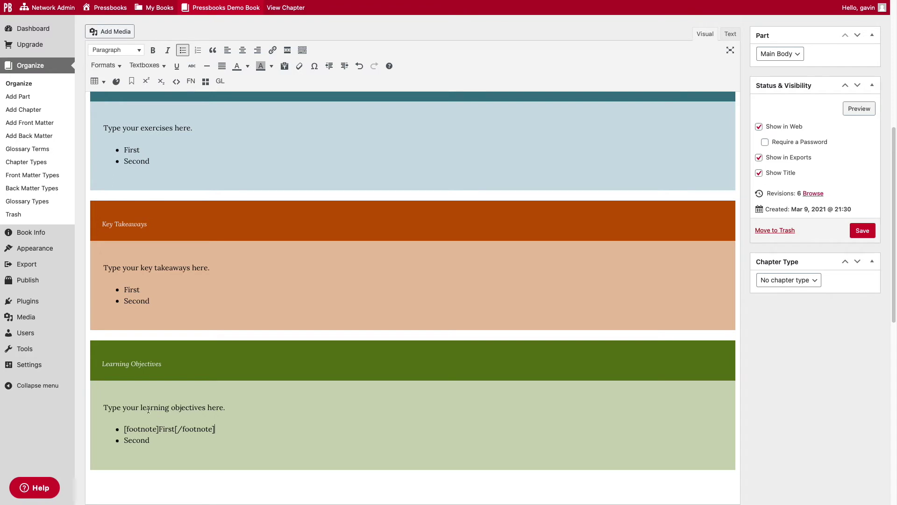
pyautogui.moveTo(141, 406); pyautogui.dragTo(169, 406)
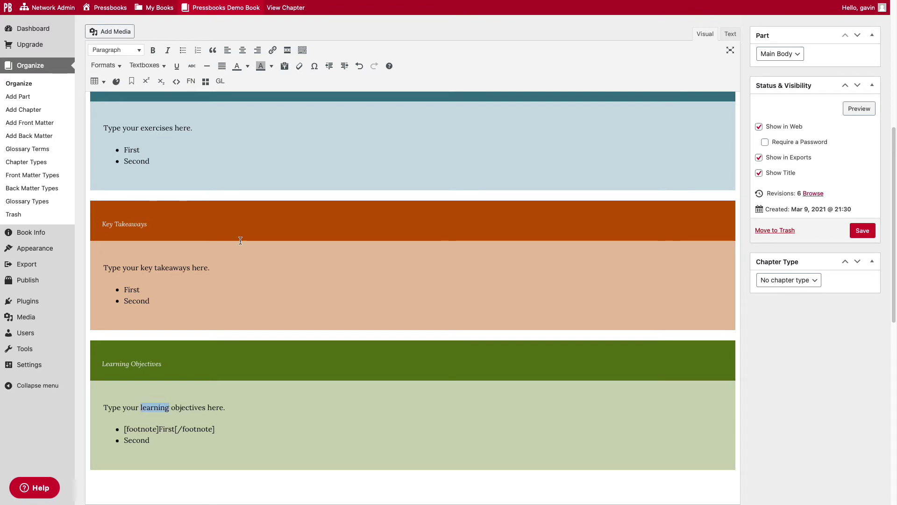
pyautogui.click(220, 81)
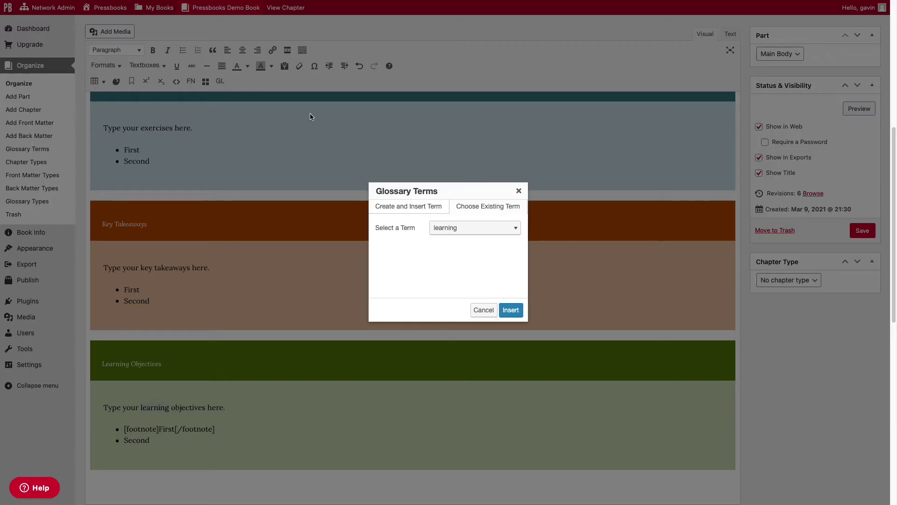
pyautogui.click(460, 227)
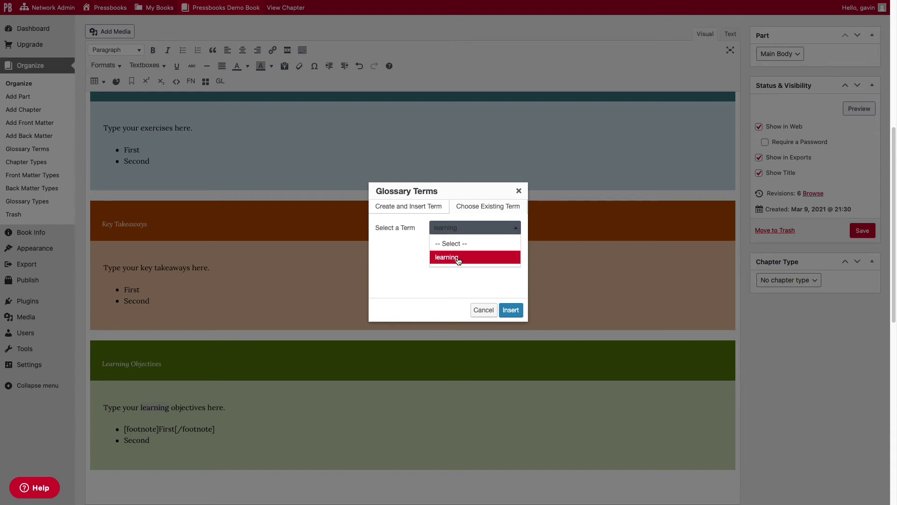
pyautogui.click(458, 260)
pyautogui.click(511, 310)
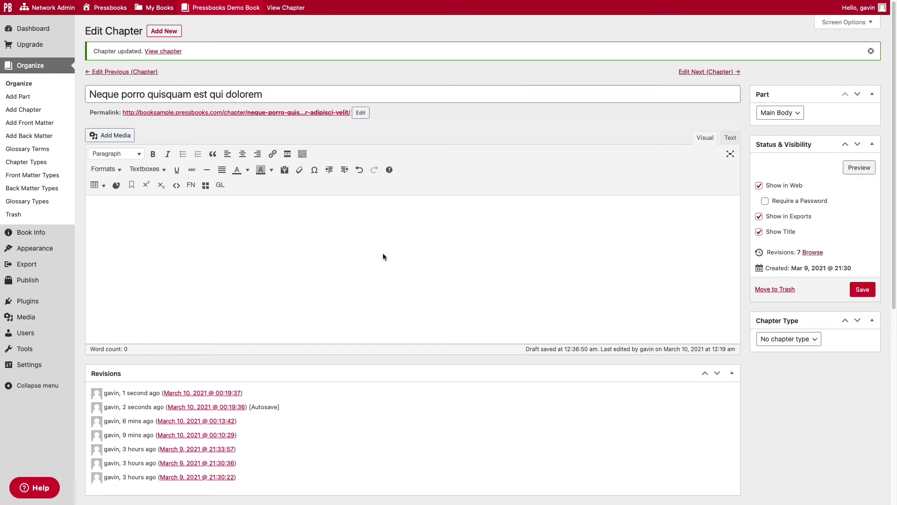
# Insert the Pressbooks logo image from the Media Library into the chapter
pyautogui.click(111, 135)
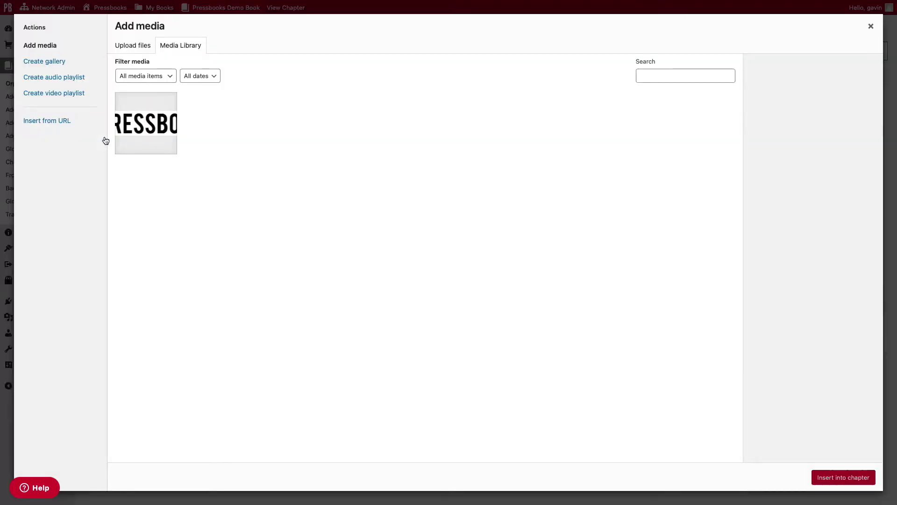
pyautogui.click(132, 45)
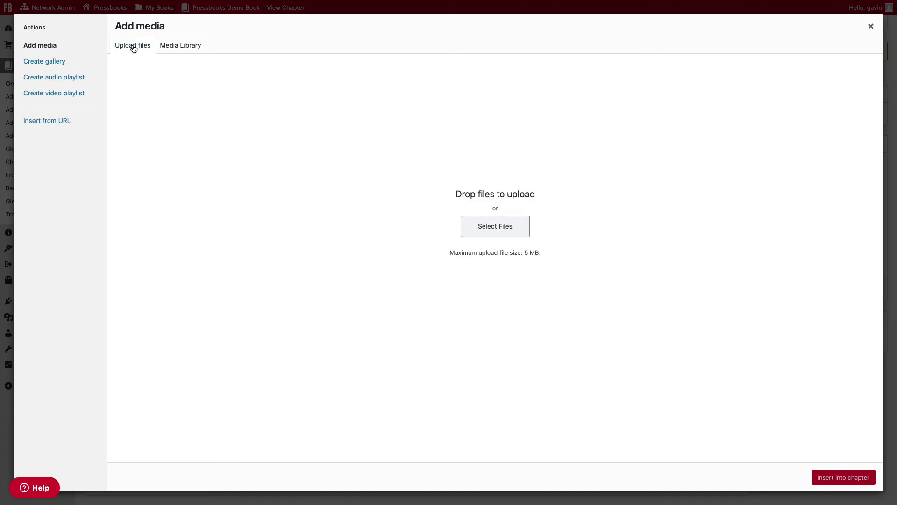
pyautogui.click(168, 45)
pyautogui.click(141, 115)
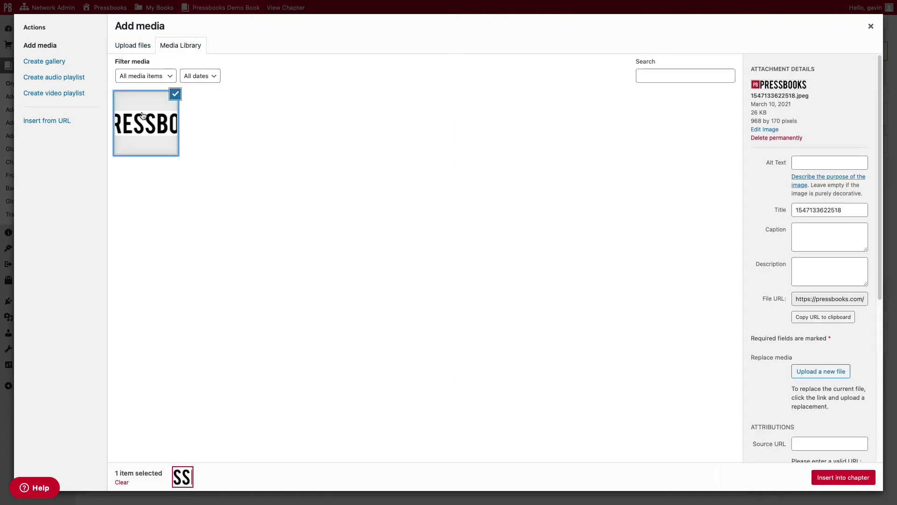
pyautogui.click(843, 477)
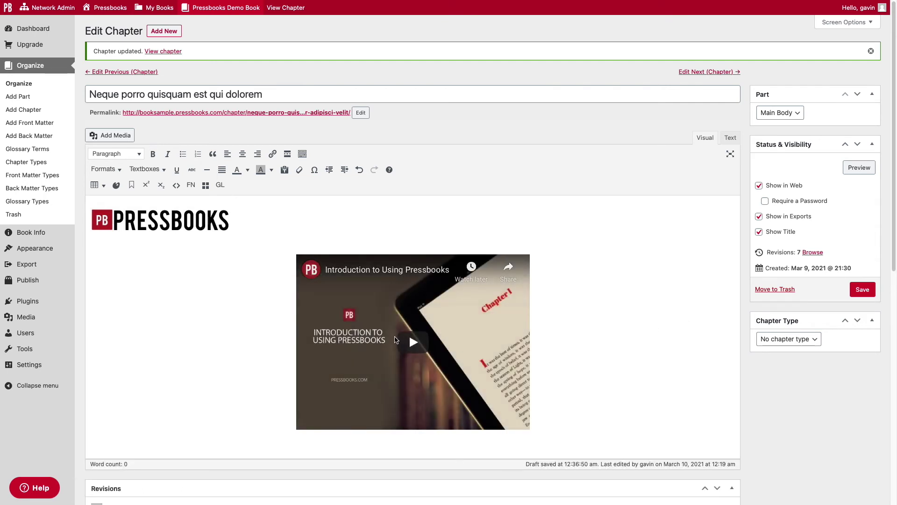
# Play the embedded 'Introduction to Using Pressbooks' video
pyautogui.click(396, 340)
pyautogui.click(412, 344)
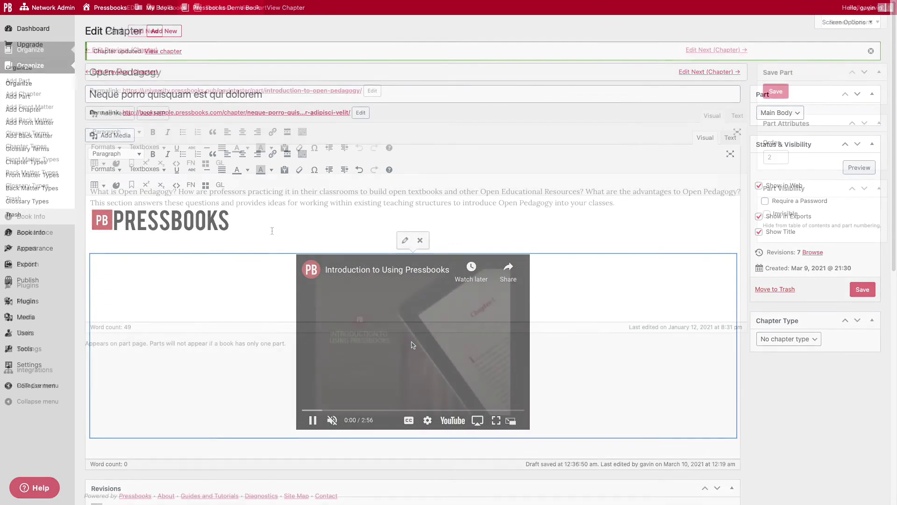